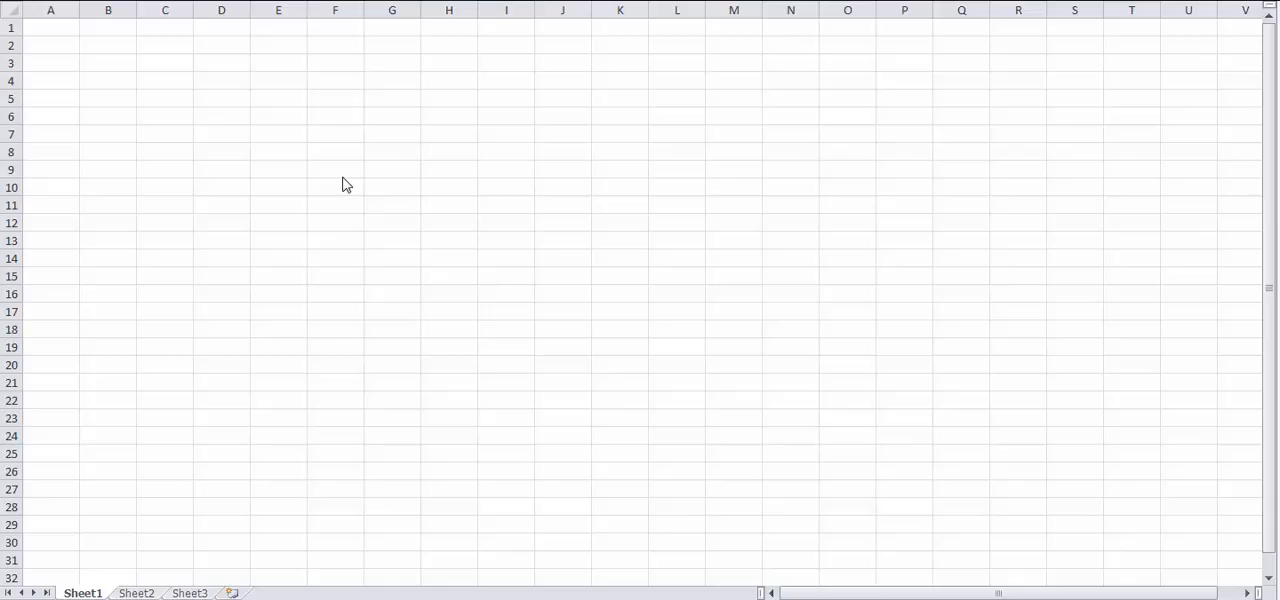
Enter the value 6 in cell E12
left_click(342, 177)
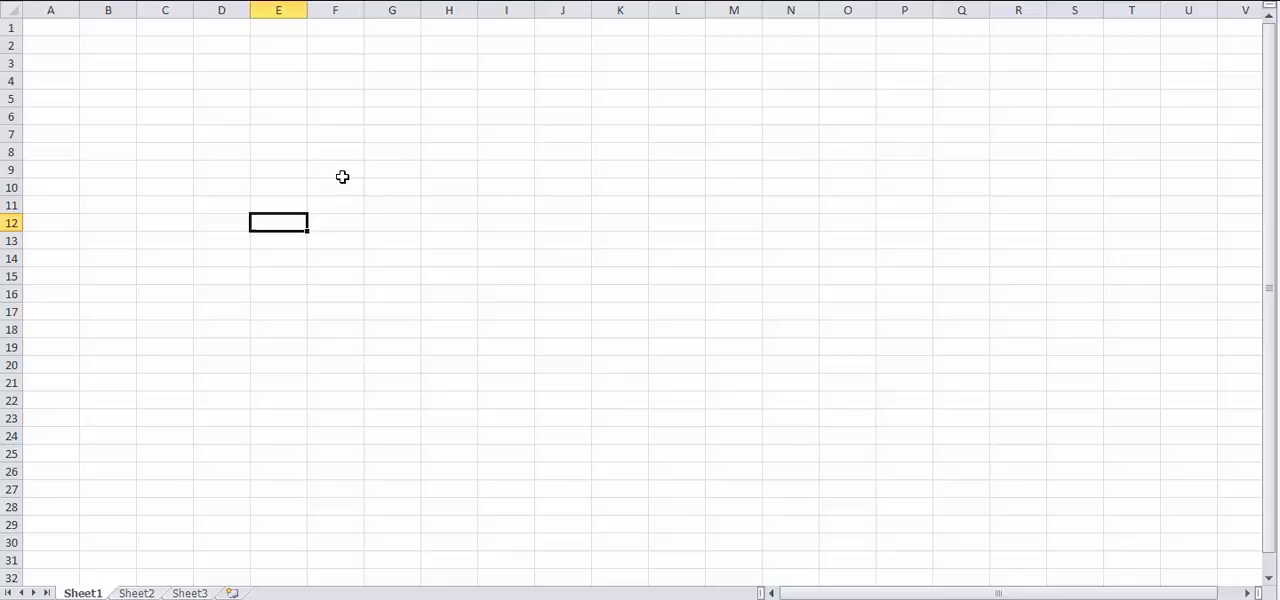
type("6")
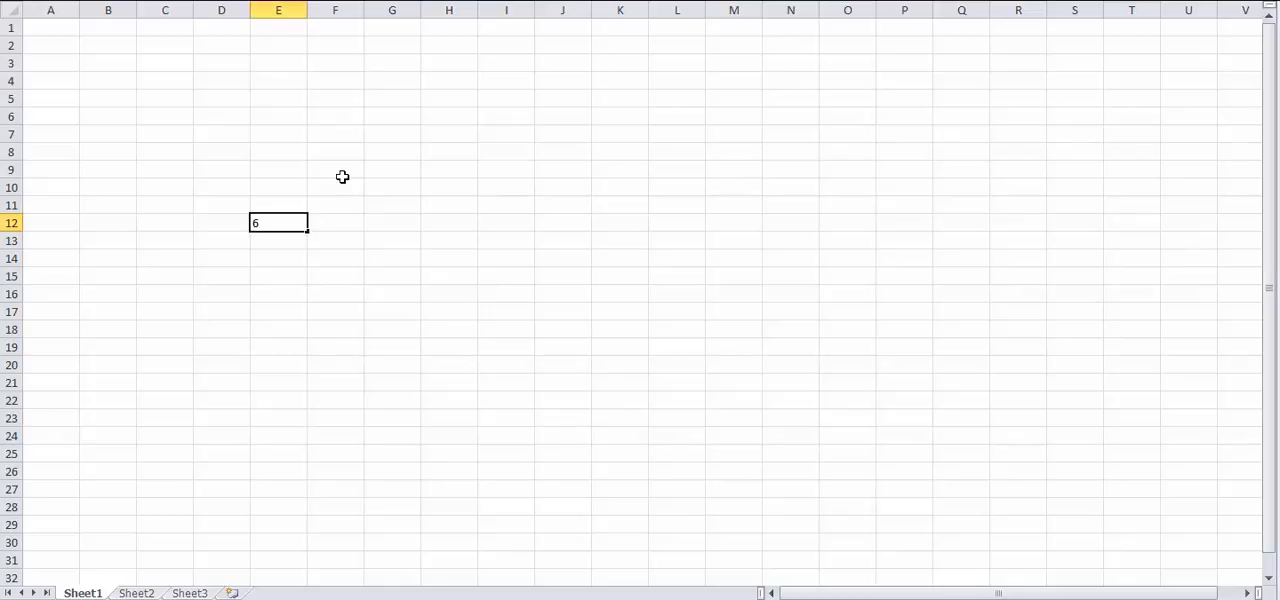
key("Return")
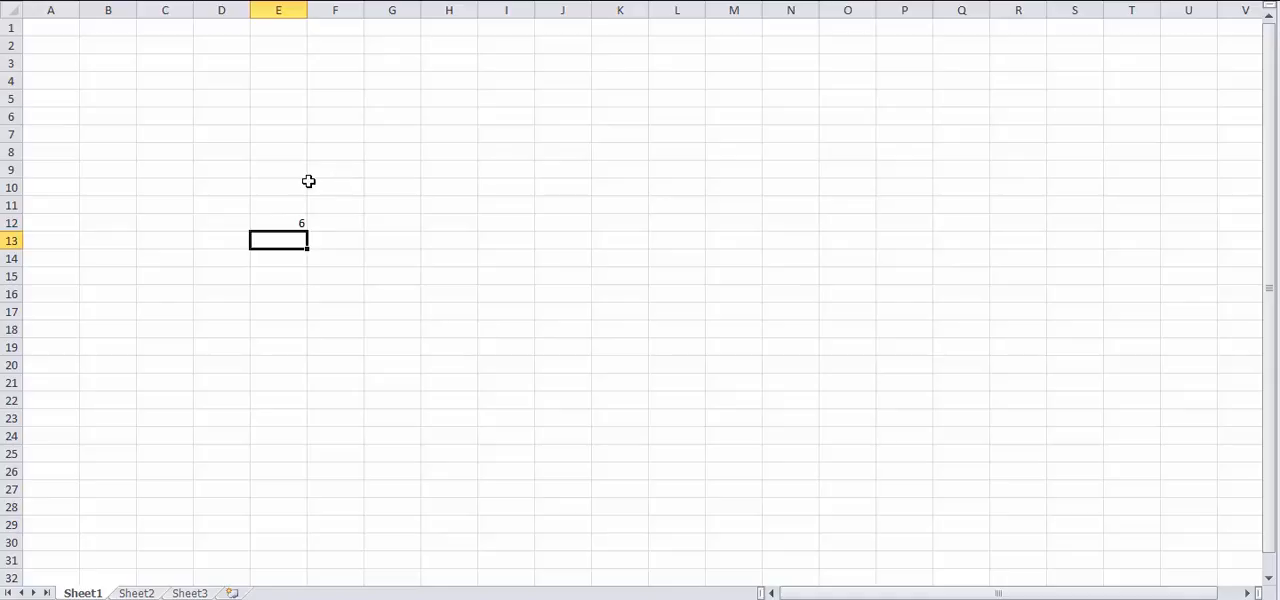
Clear the contents of cell E12
left_click(276, 222)
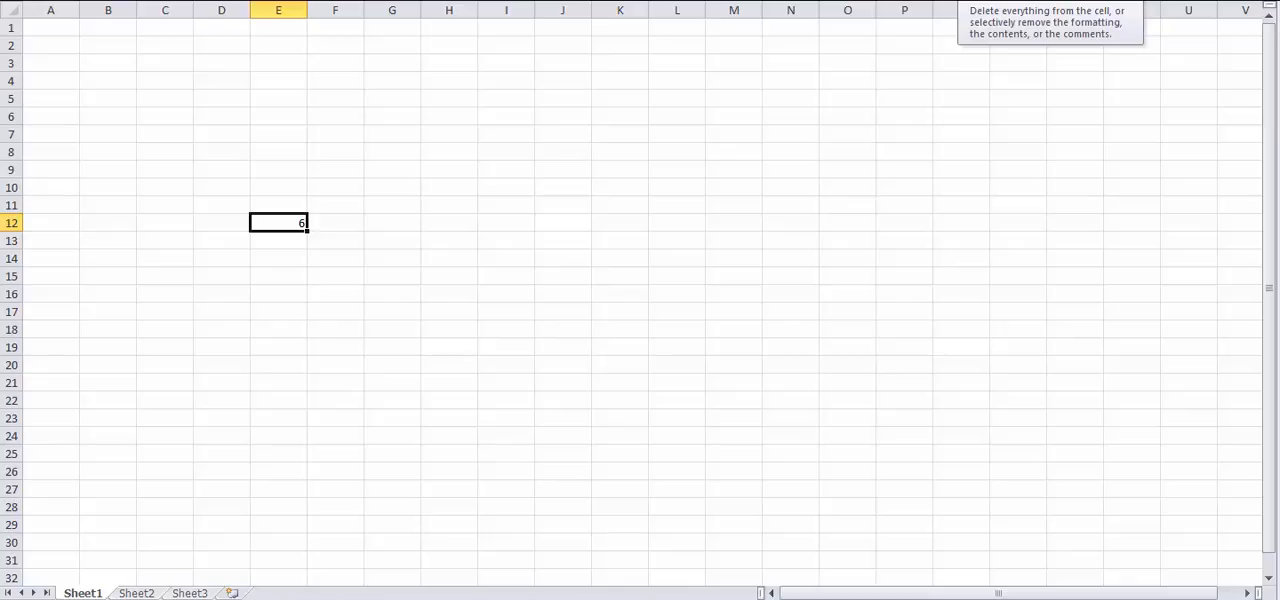
left_click(972, 1)
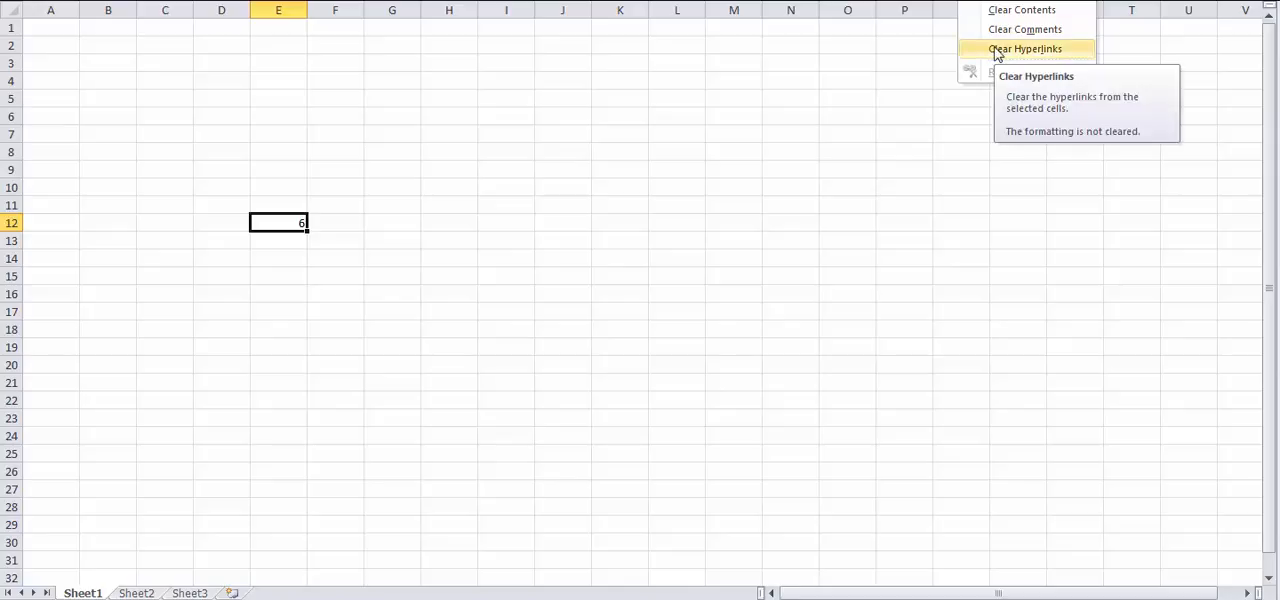
left_click(1021, 9)
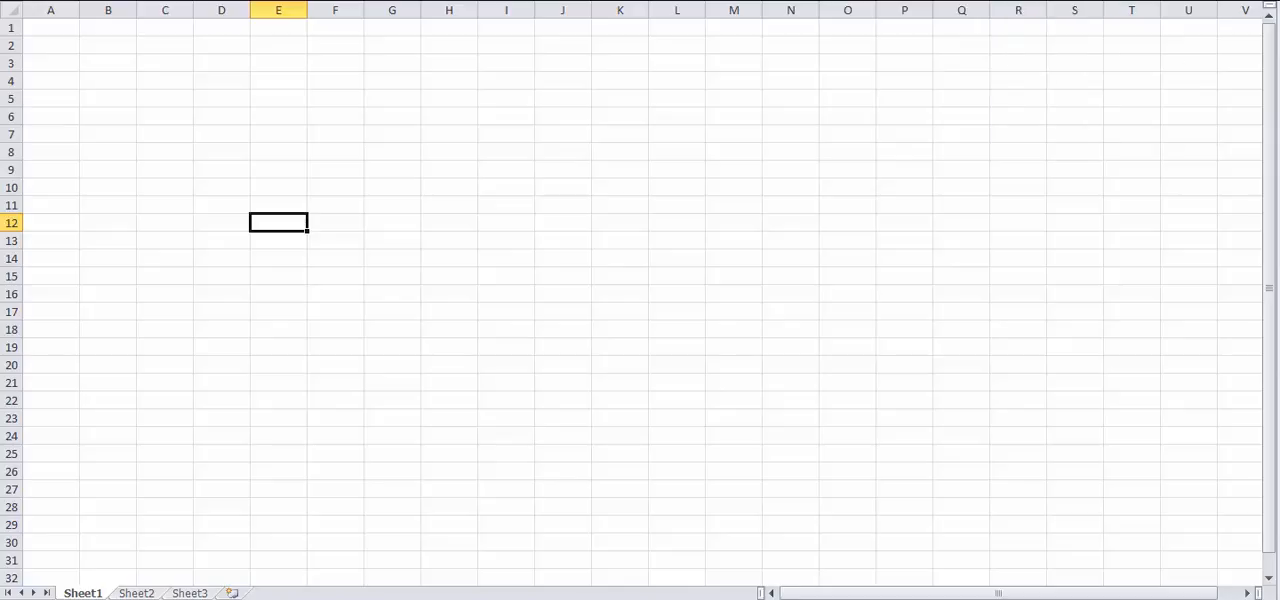
Enter the value 6 in cell F9
left_click(342, 166)
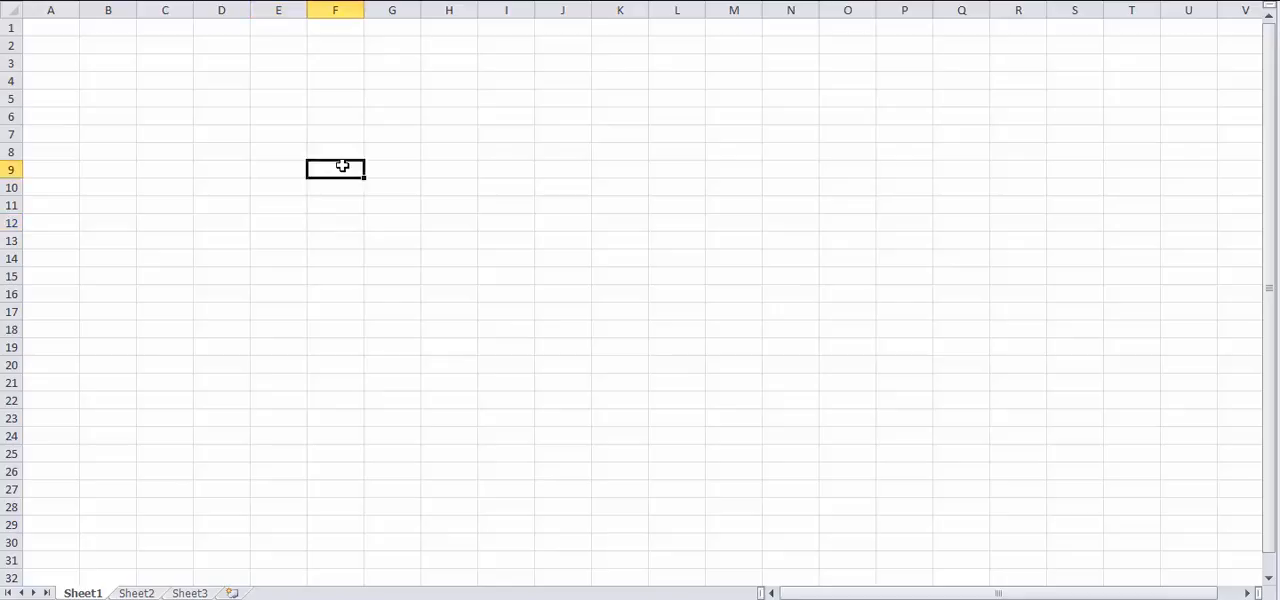
type("6")
key("Return")
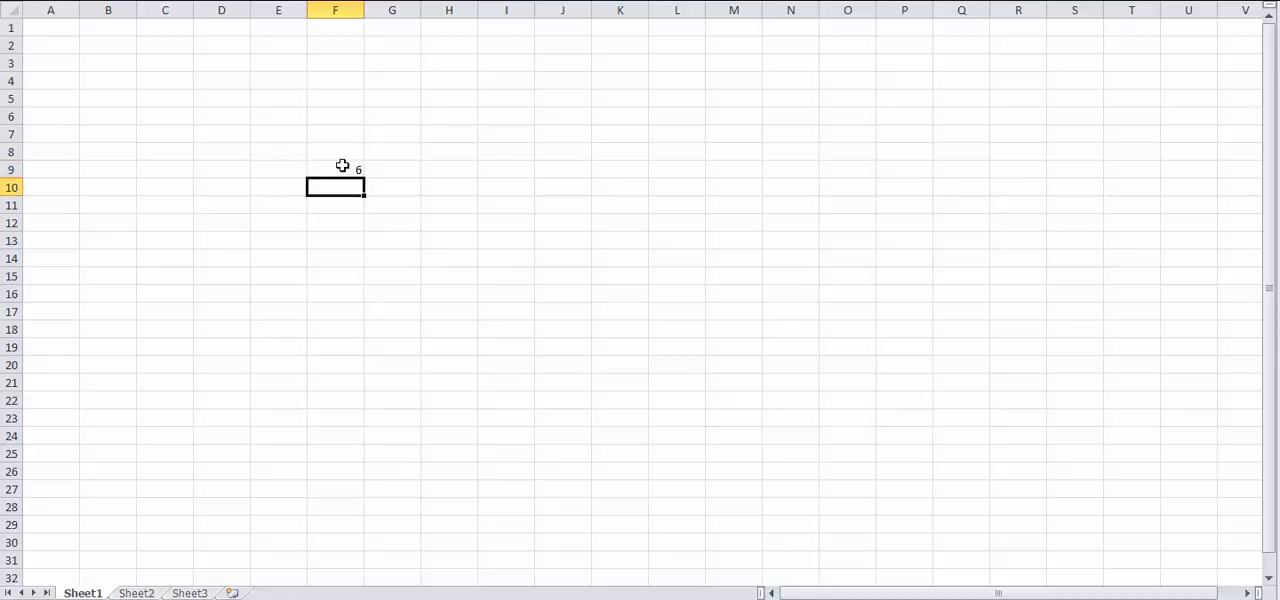
Copy the value of cell F9 into H9 and fill it down through H17
left_click(343, 169)
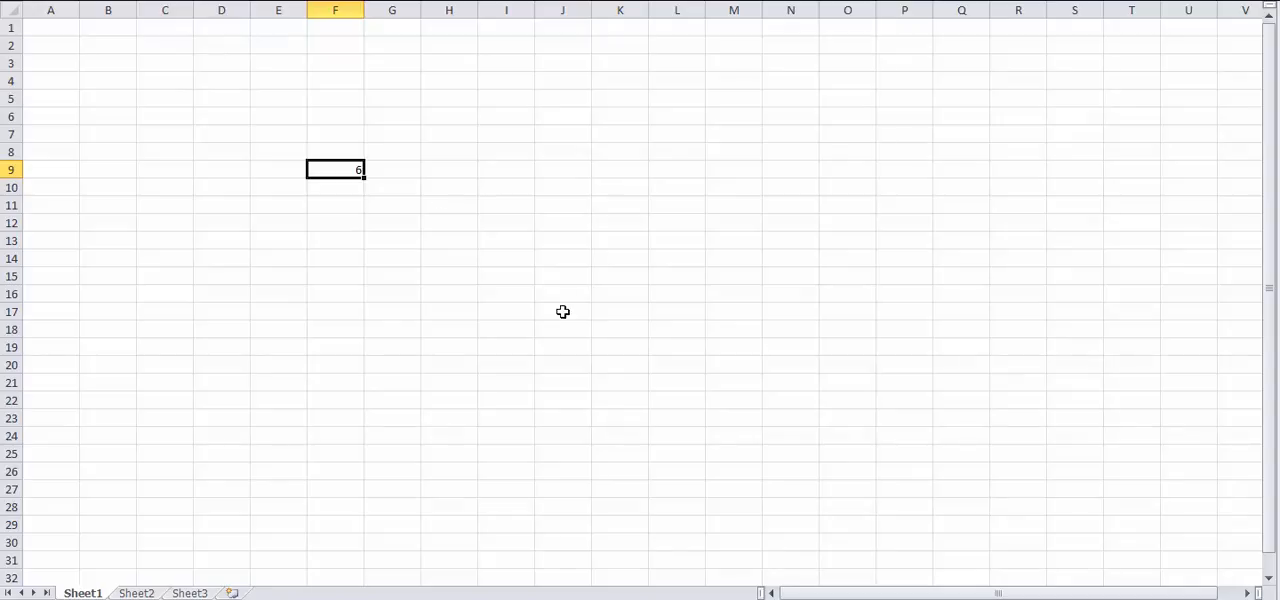
key("ctrl+c")
left_click(446, 169)
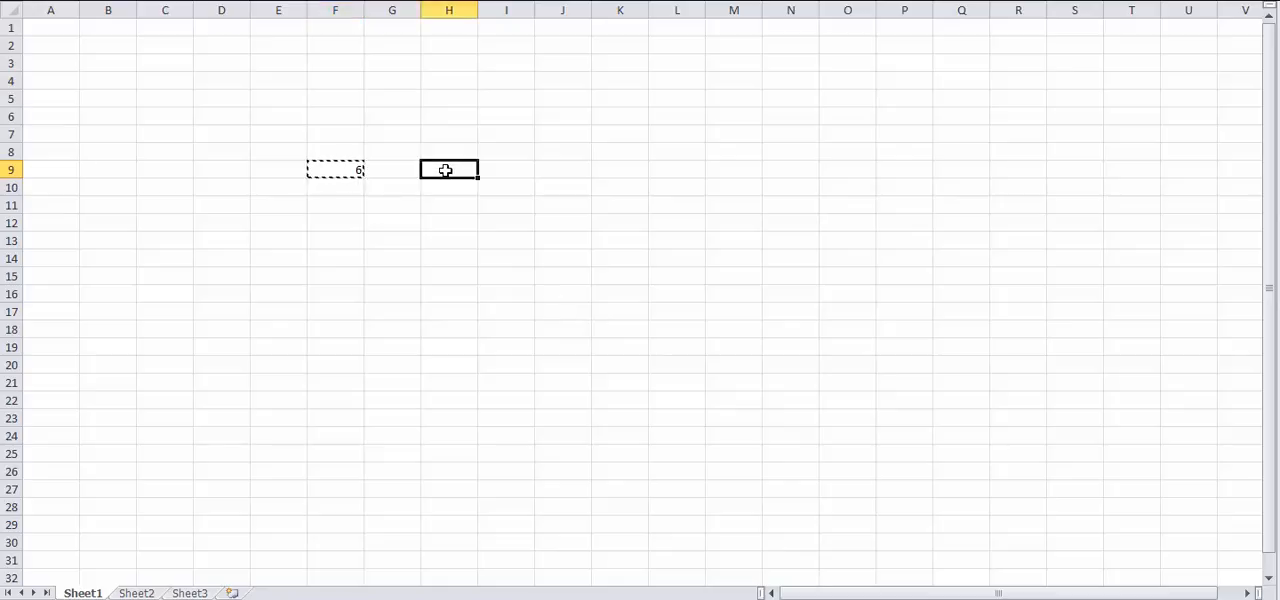
key("ctrl+v")
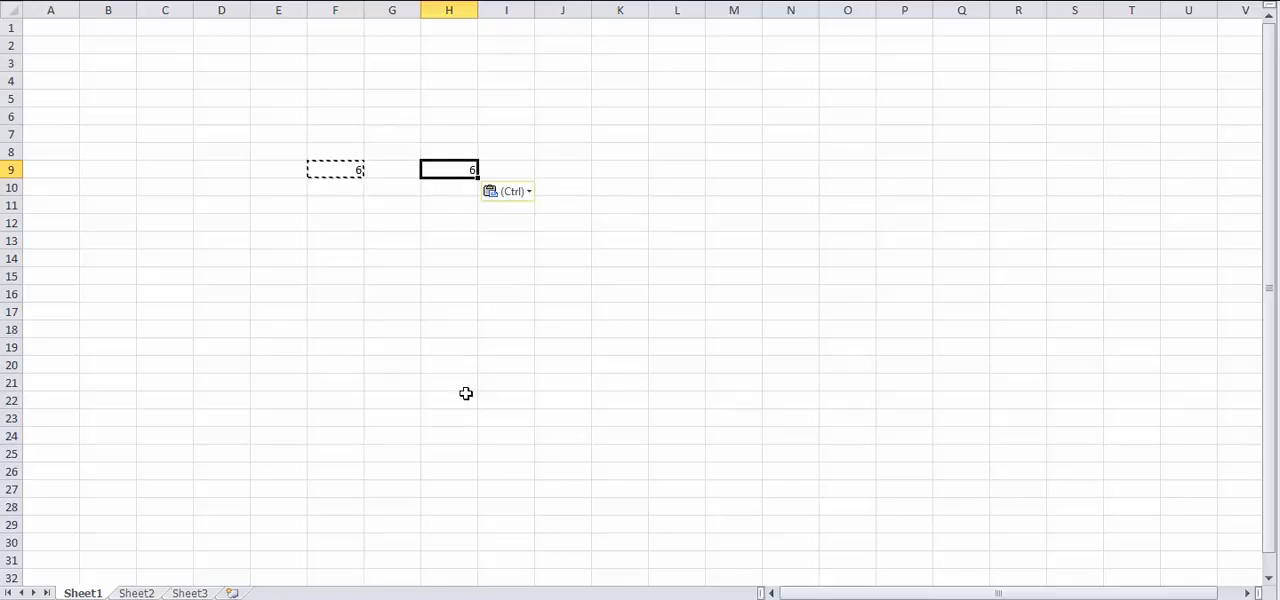
key("Escape")
left_click_drag(474, 178, 472, 313)
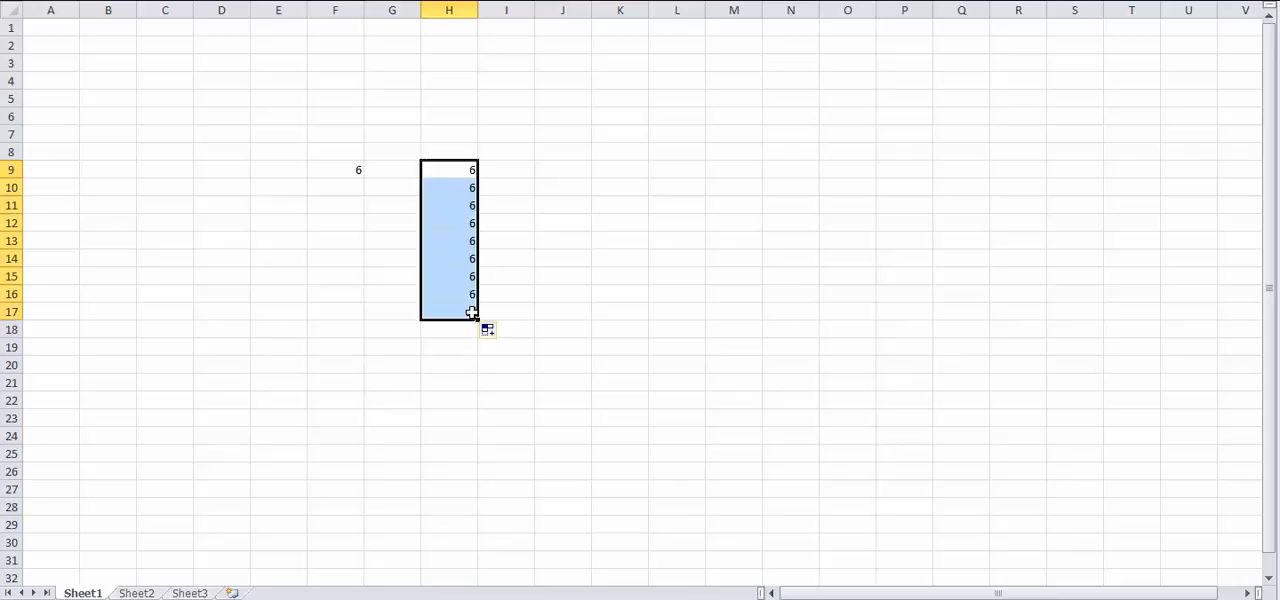
Enter 1, 2 and 3 in cells J9 to J11 and extend the number series down to J19
left_click(550, 170)
type("1")
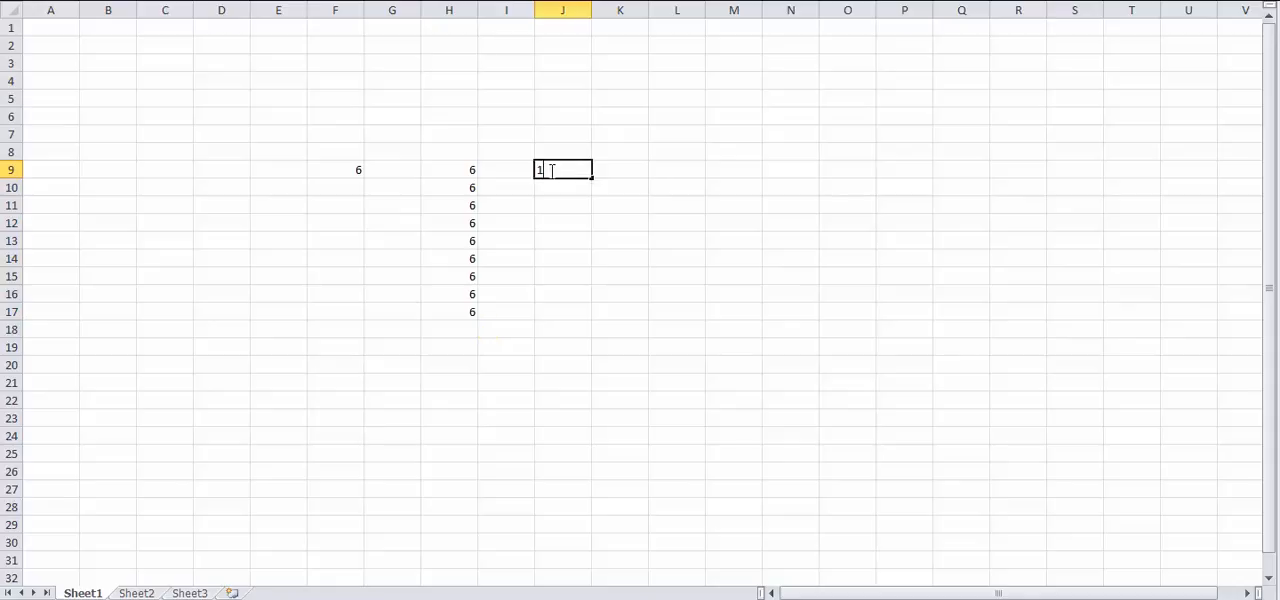
key("Return")
type("2")
key("Return")
type("3")
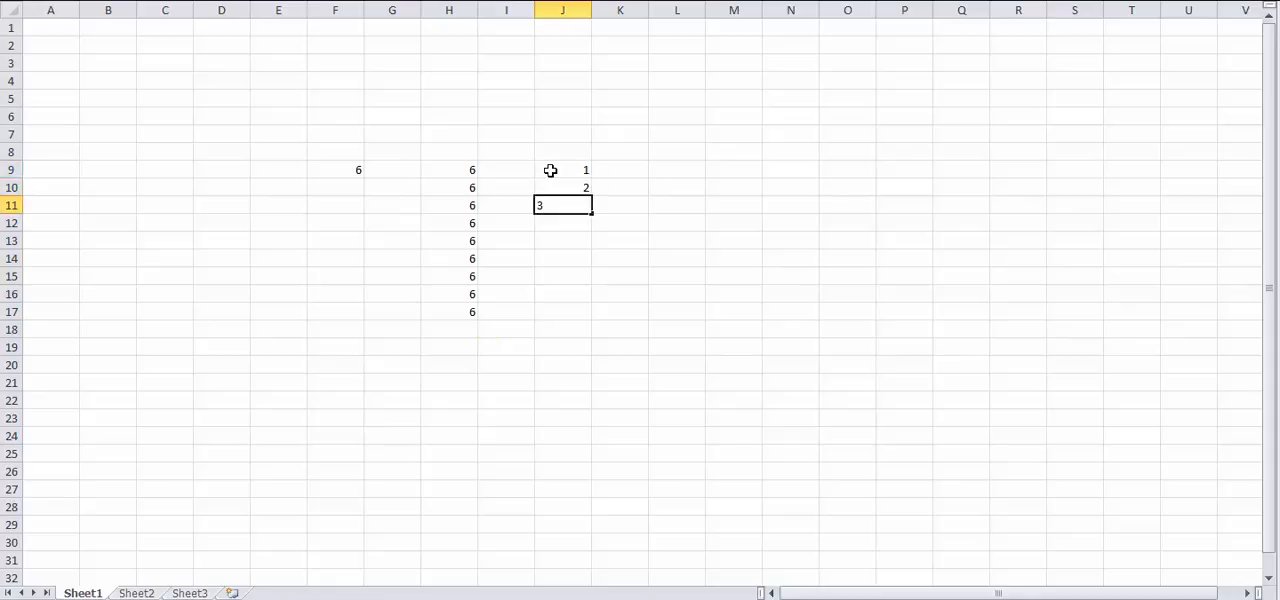
key("Return")
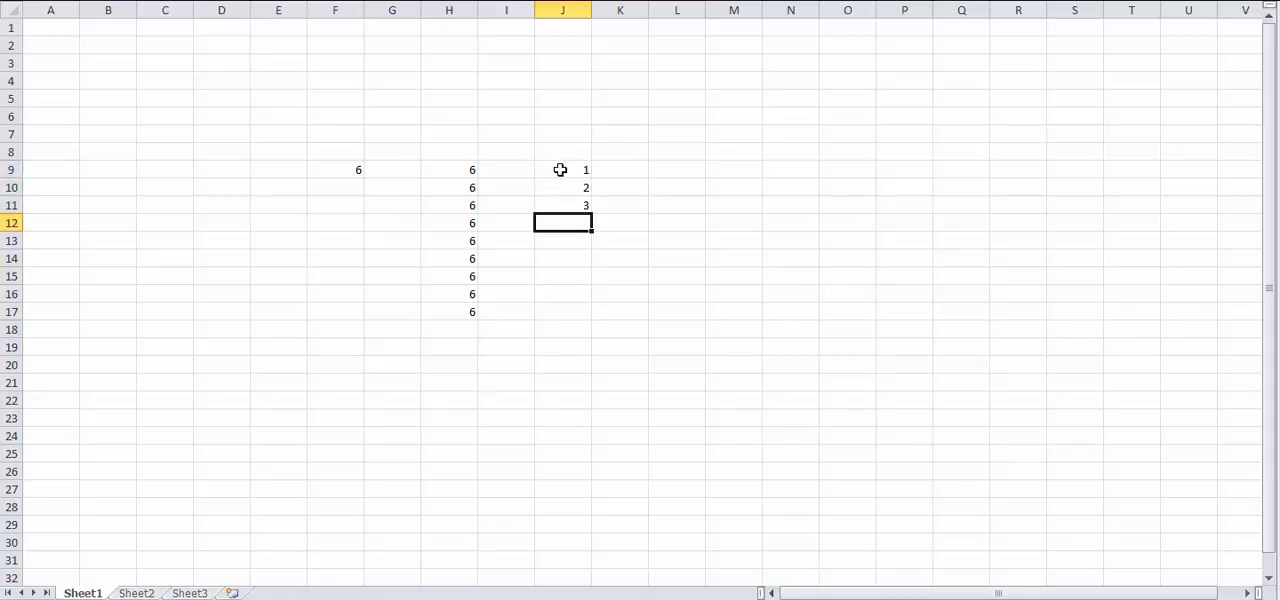
left_click_drag(560, 170, 557, 206)
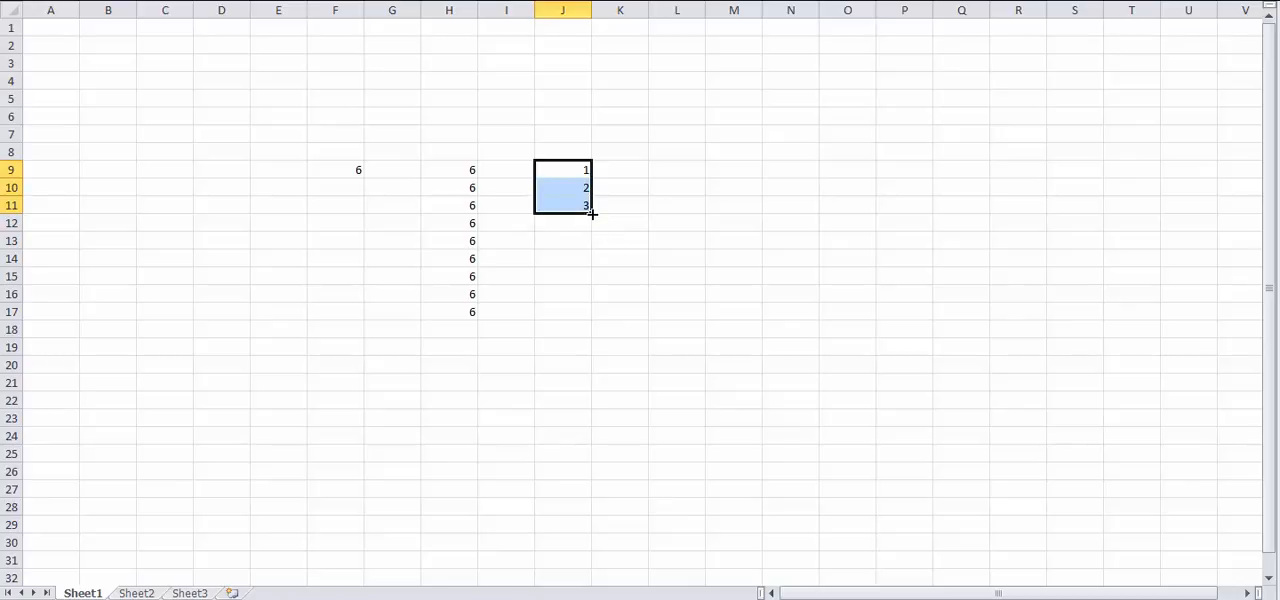
left_click_drag(592, 213, 580, 360)
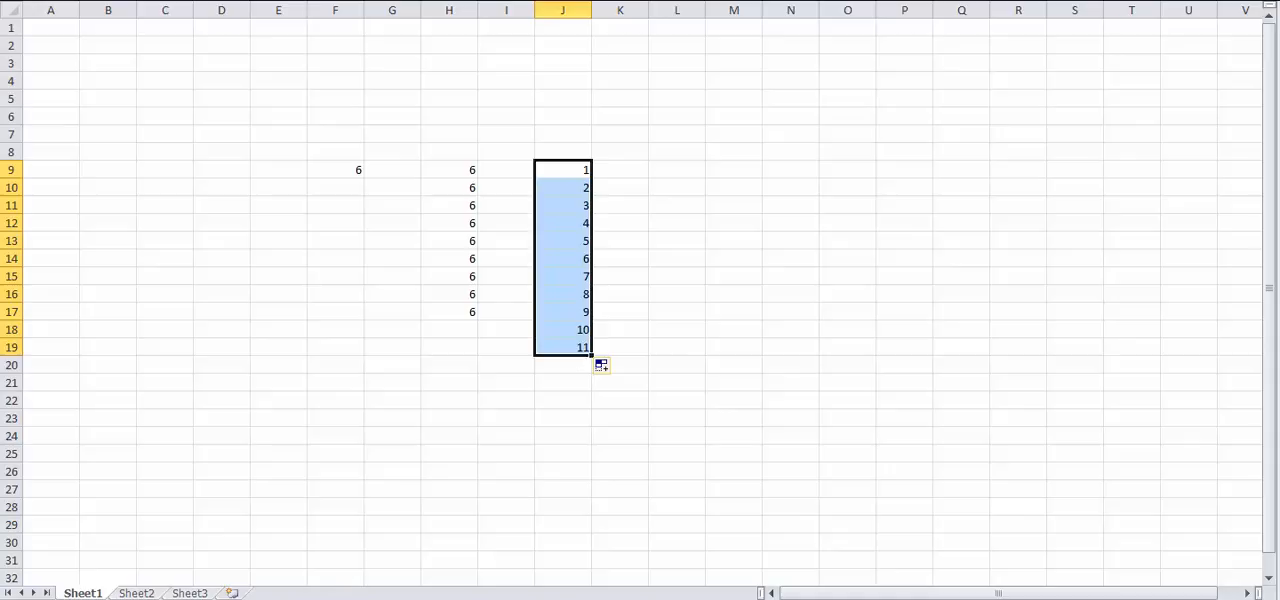
Add up the range J9:J19 with an AutoSum formula in cell J20
left_click(255, 597)
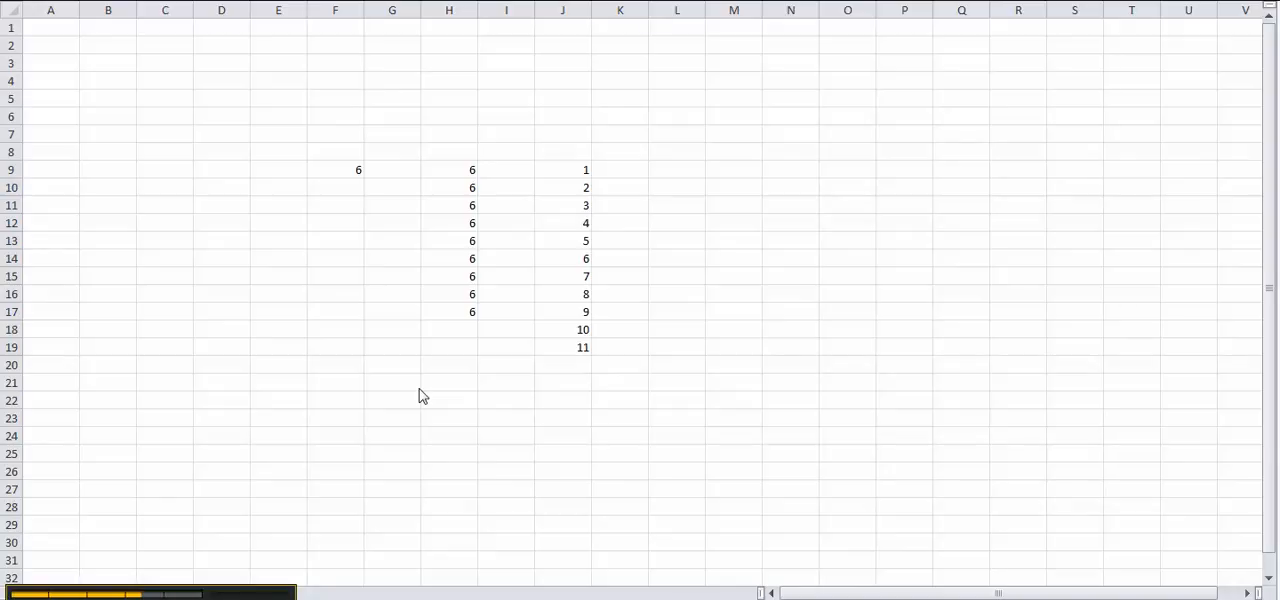
left_click(574, 368)
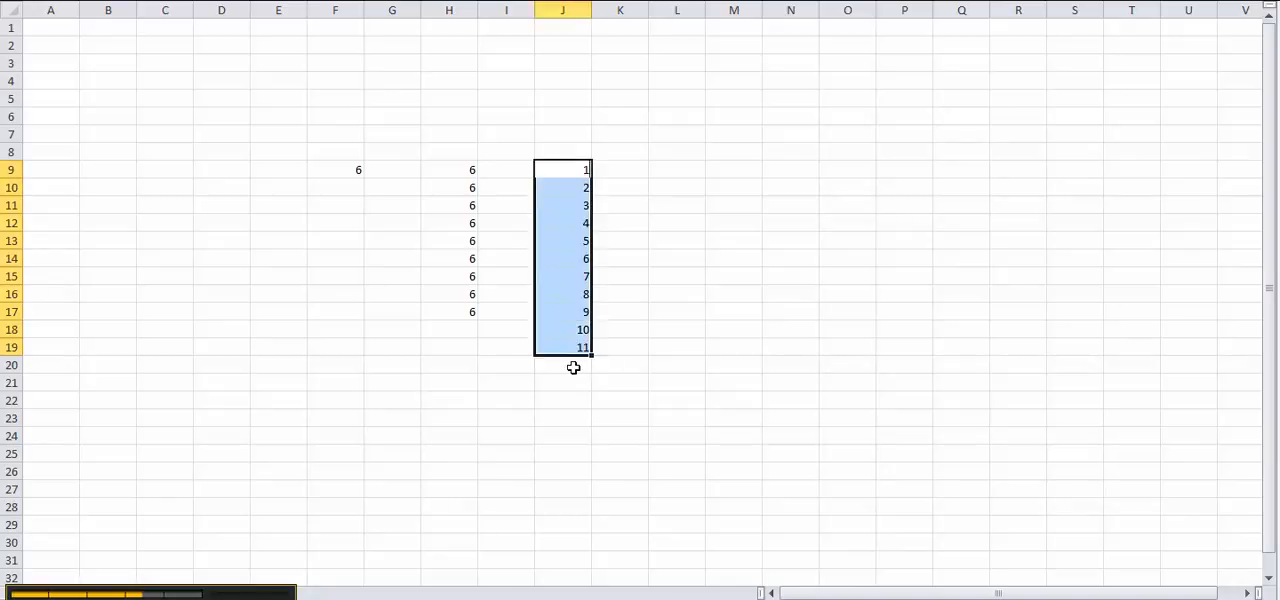
left_click(573, 366)
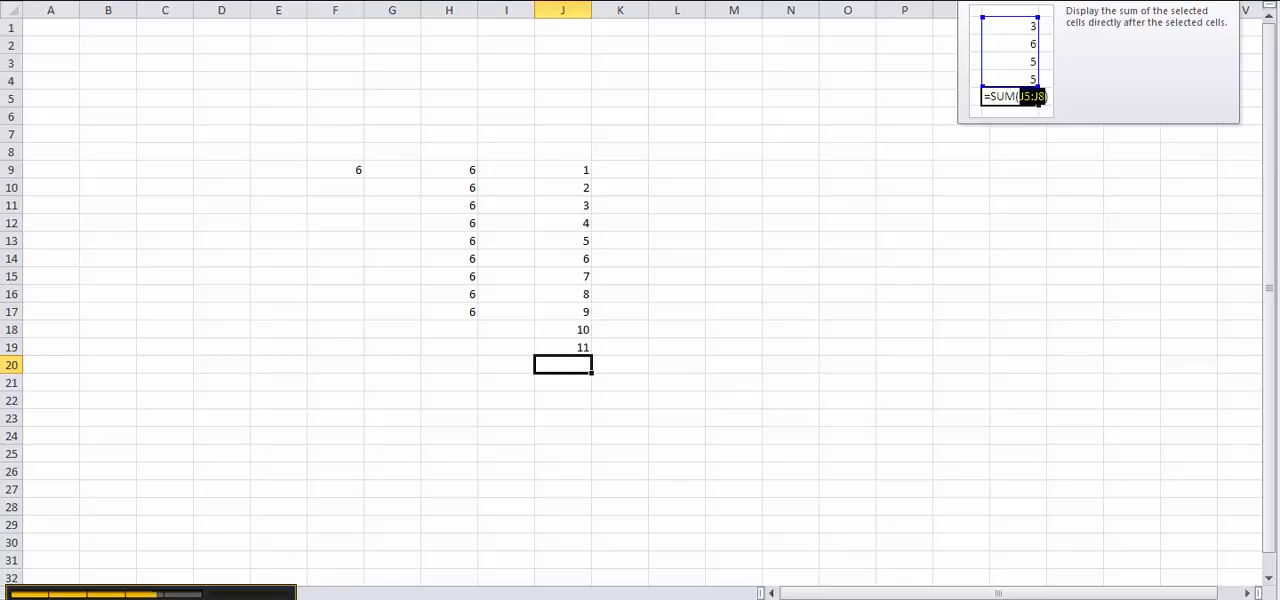
key("alt+equal")
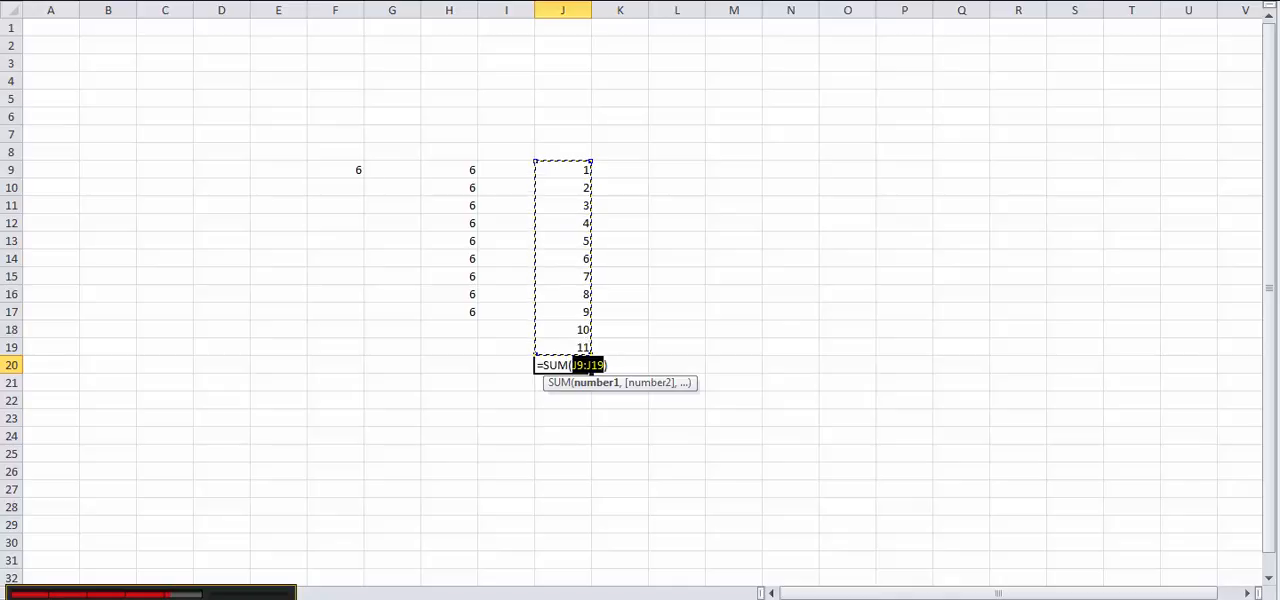
key("Return")
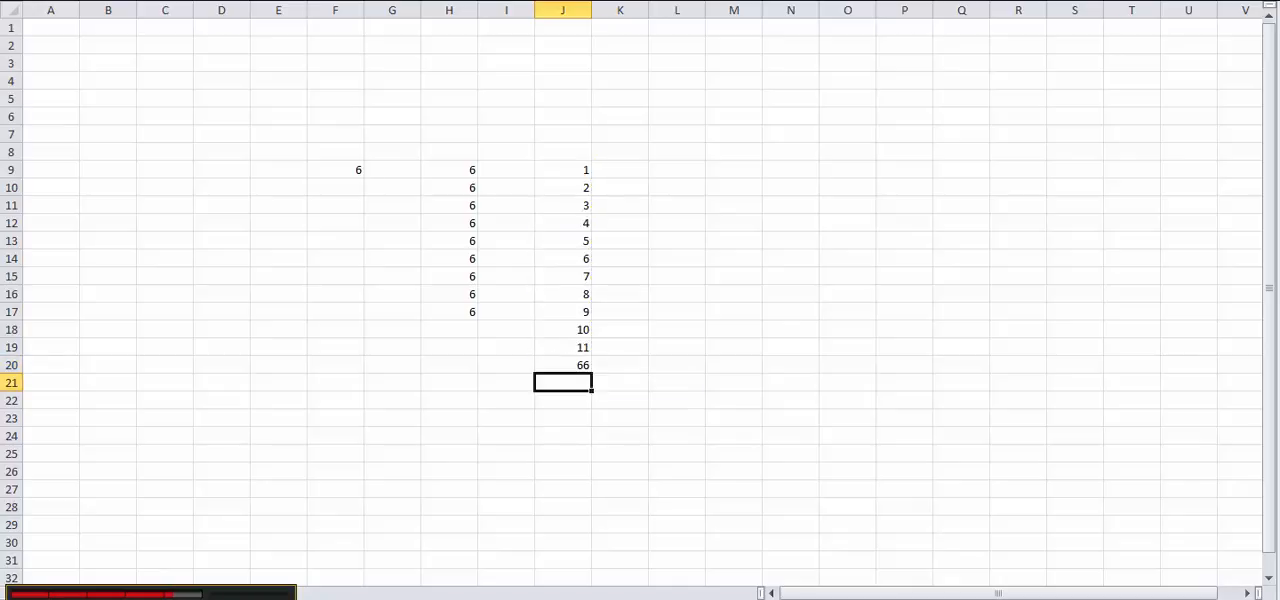
Open the list of AutoSum functions for cell J20
left_click(551, 362)
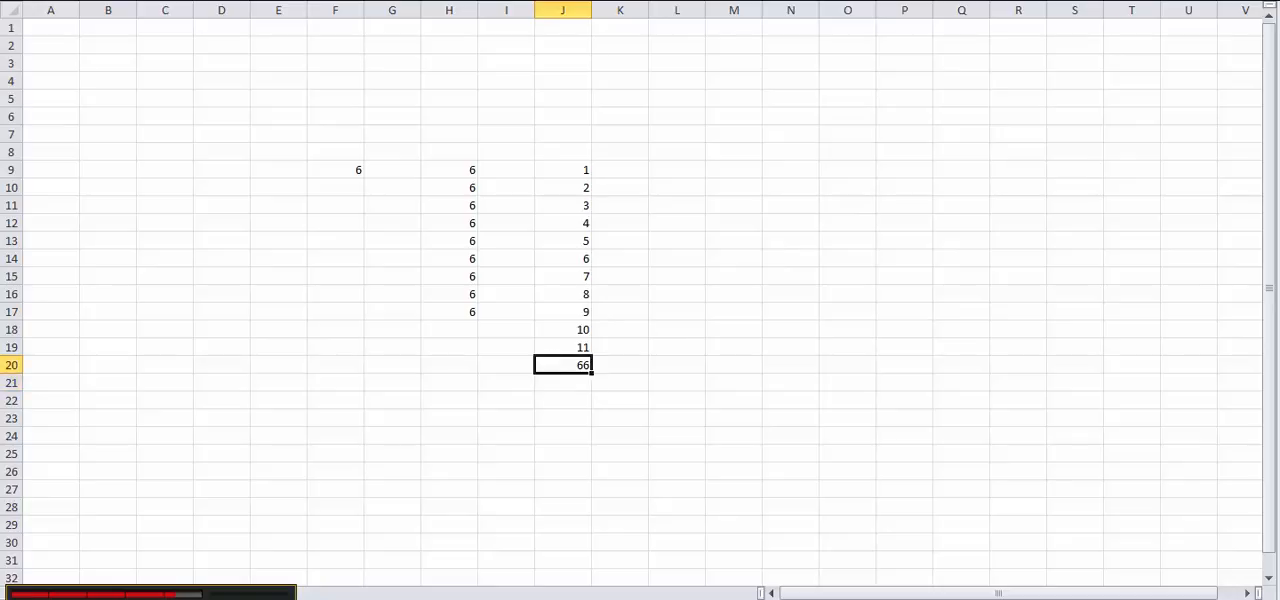
left_click(1024, 1)
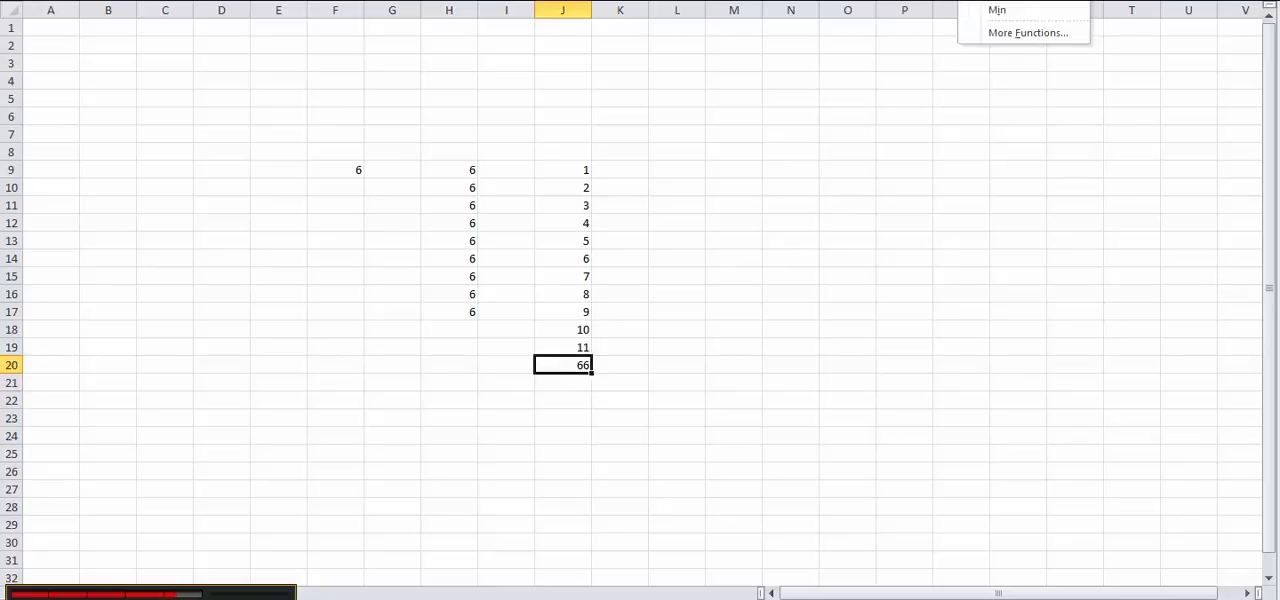